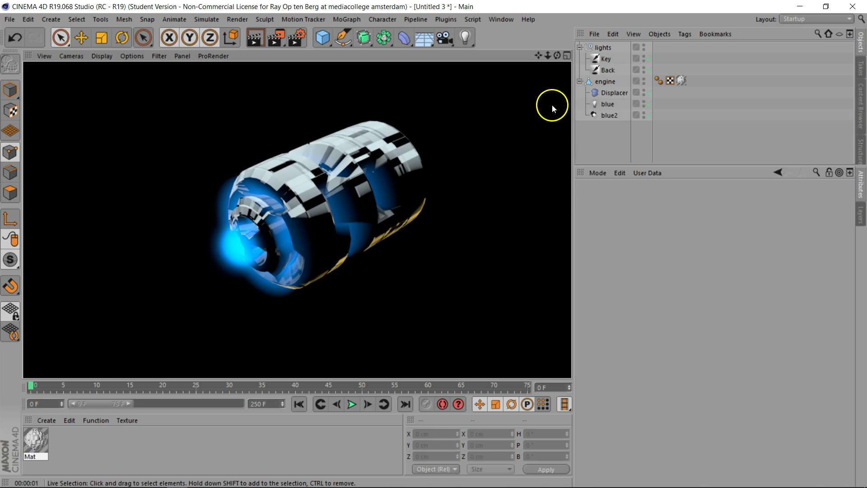
# - Convert the engine polygon object with its Displacer into a new baked copy using Current State to Object
pyautogui.moveTo(547, 56); pyautogui.dragTo(520, 61)
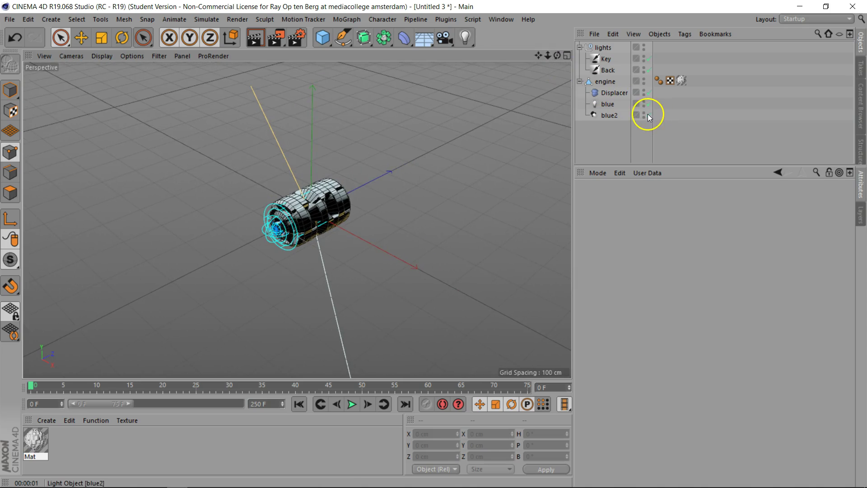
pyautogui.click(601, 81)
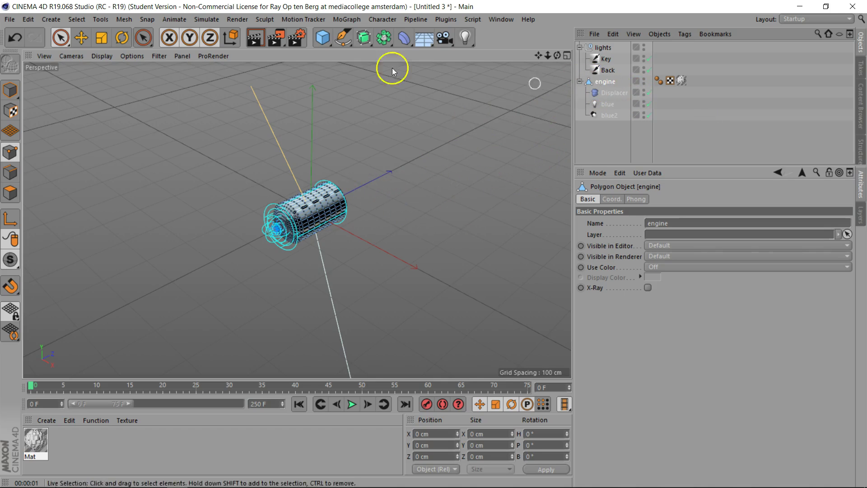
pyautogui.click(126, 19)
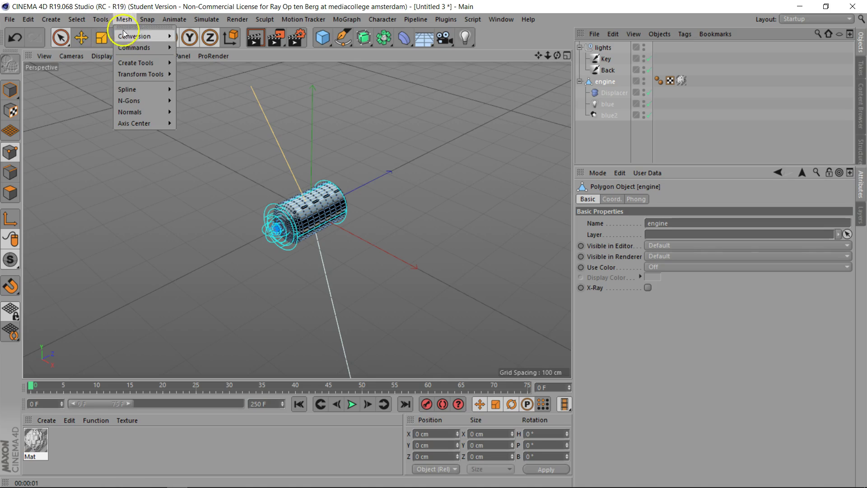
pyautogui.moveTo(136, 36)
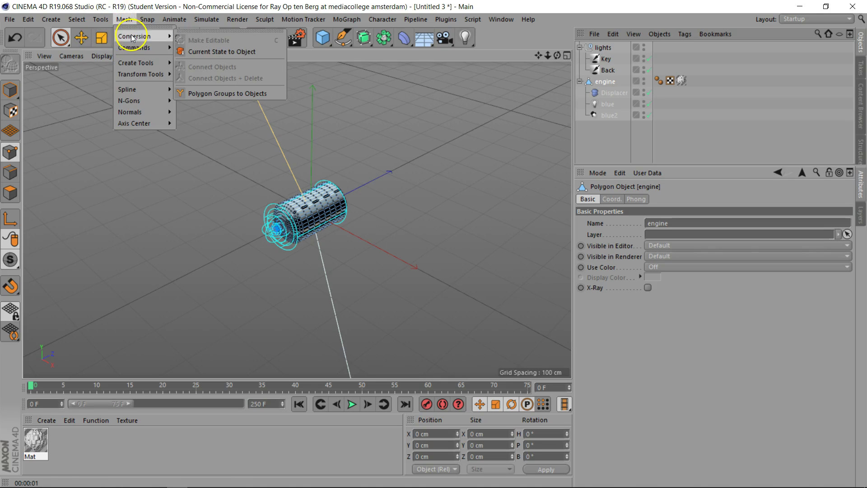
pyautogui.click(218, 53)
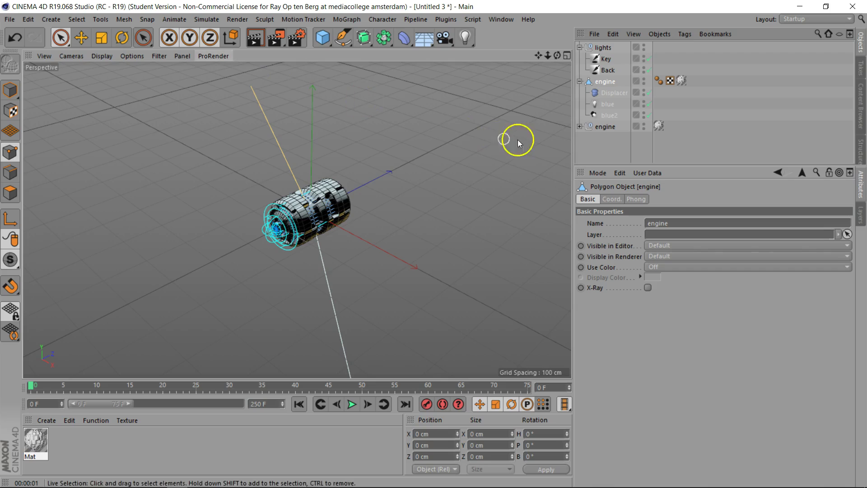
# - Delete the original engine object with its Displacer and lights, and expand the converted engine group
pyautogui.click(599, 83)
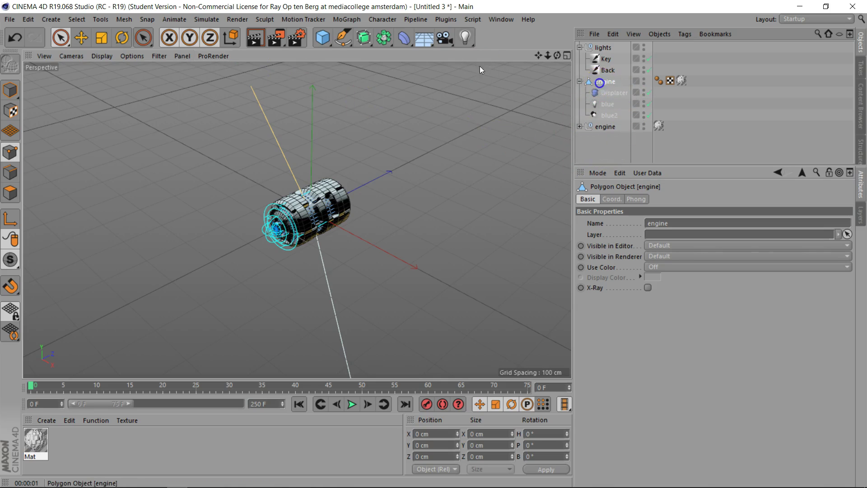
pyautogui.press('Delete')
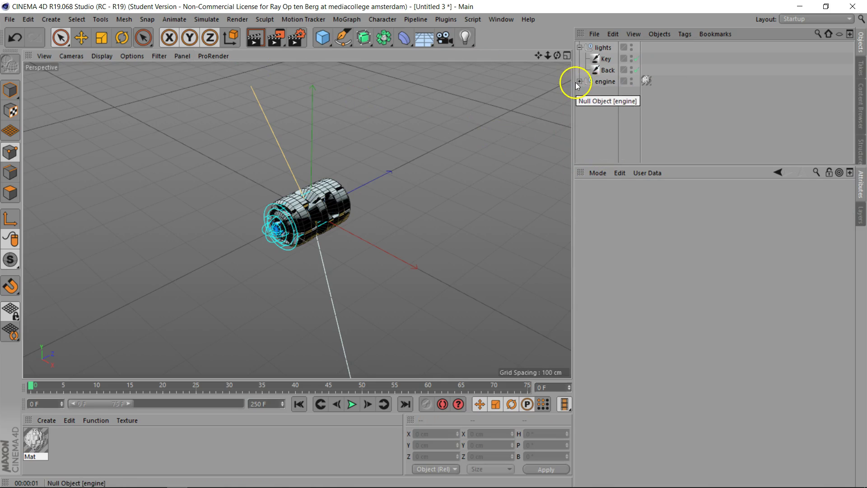
pyautogui.click(580, 81)
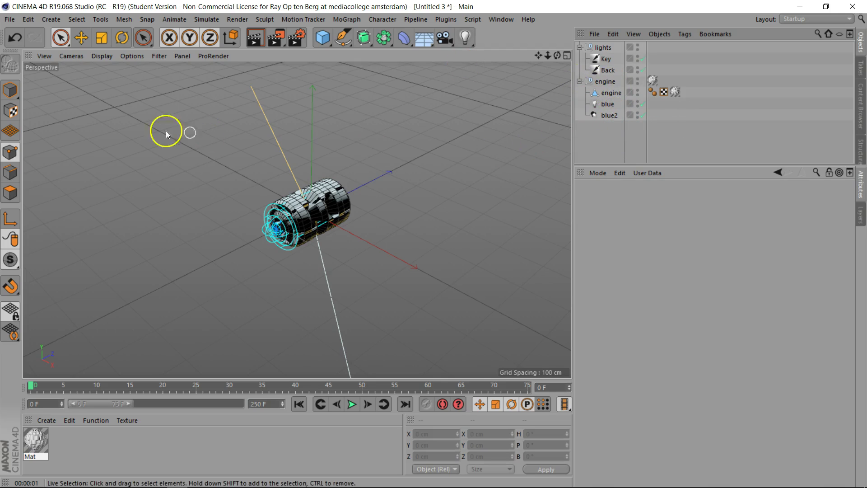
# - Move the converted engine group in Model mode by setting its X position to 300 cm
pyautogui.click(10, 90)
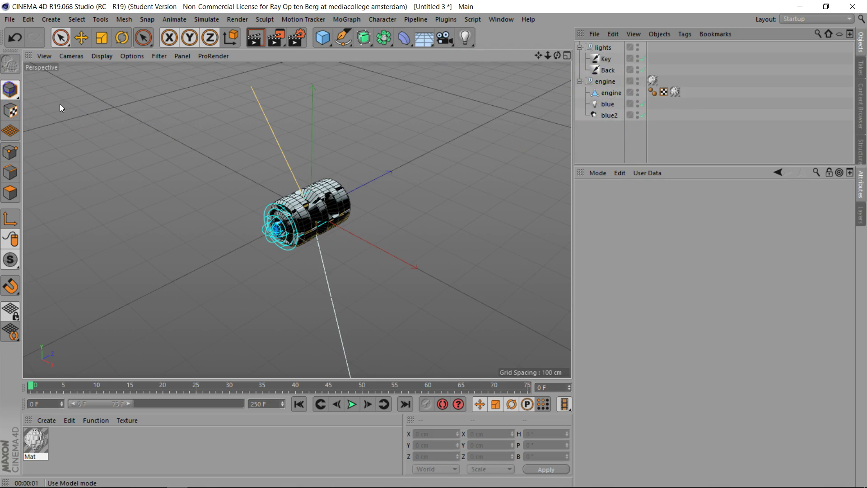
pyautogui.click(605, 82)
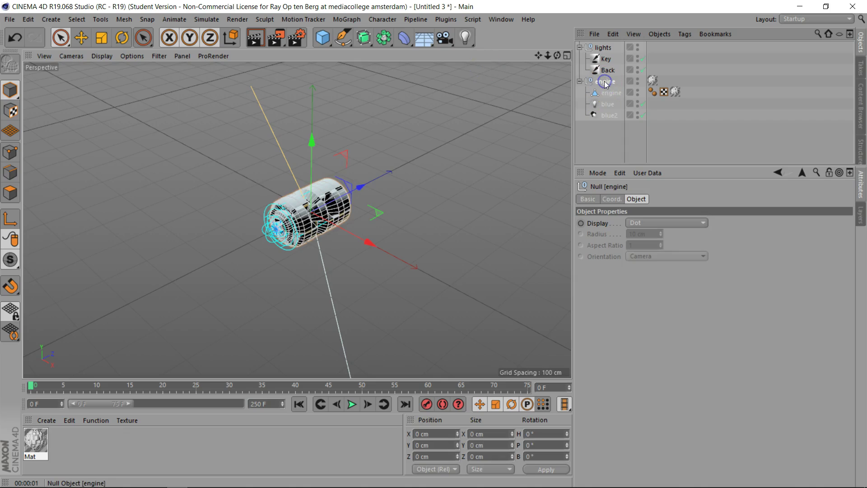
pyautogui.click(611, 199)
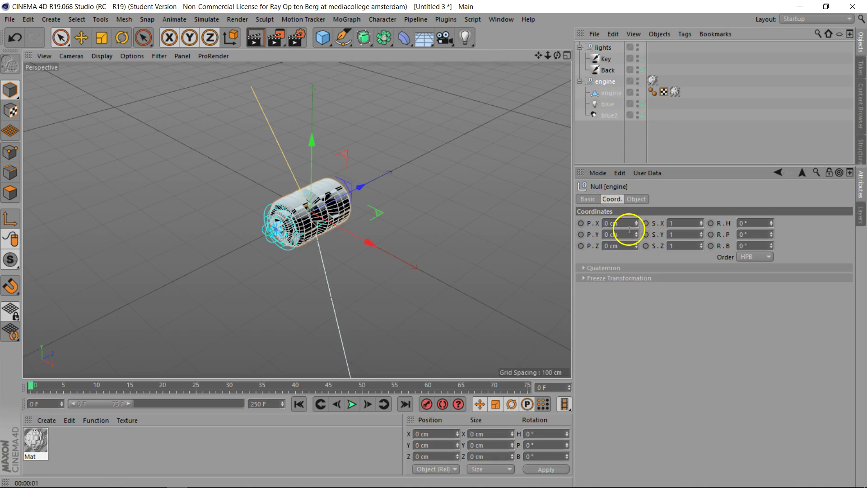
pyautogui.click(628, 225)
pyautogui.press('Return')
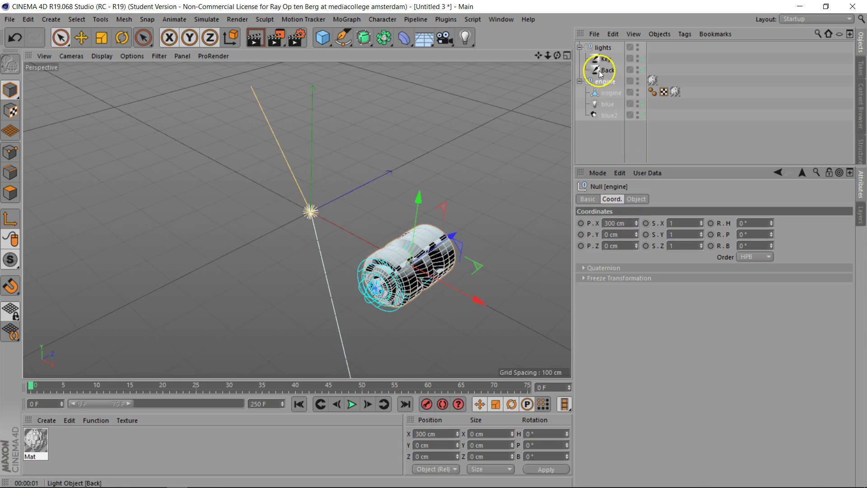
# - Duplicate the engine group and set the copy's X position to -300 cm
pyautogui.keyDown('ctrl'); pyautogui.moveTo(608, 89); pyautogui.dragTo(605, 127); pyautogui.keyUp('ctrl')
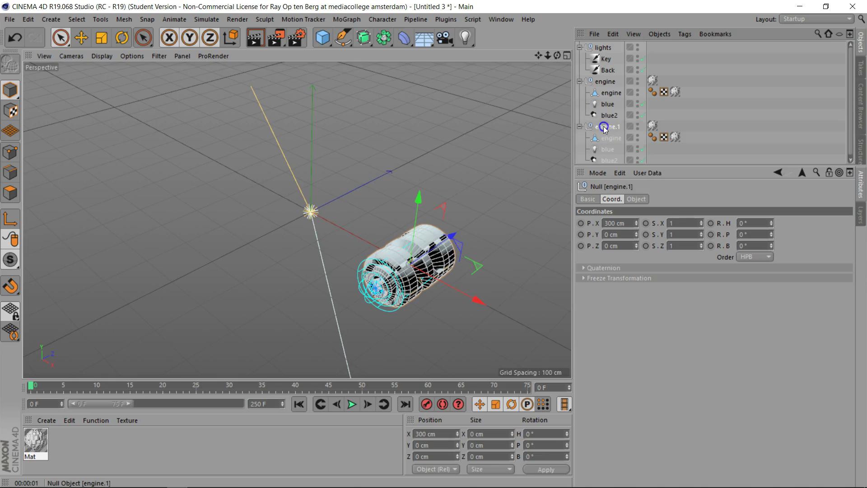
pyautogui.click(605, 222)
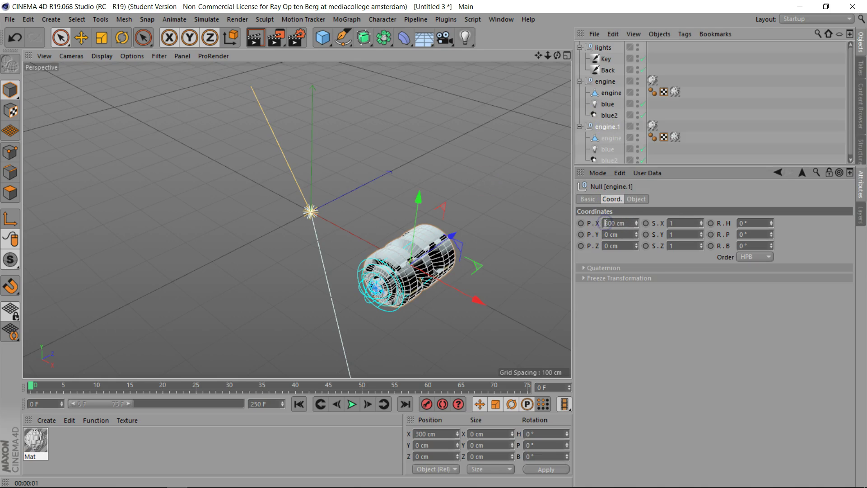
pyautogui.write('-')
pyautogui.press('Return')
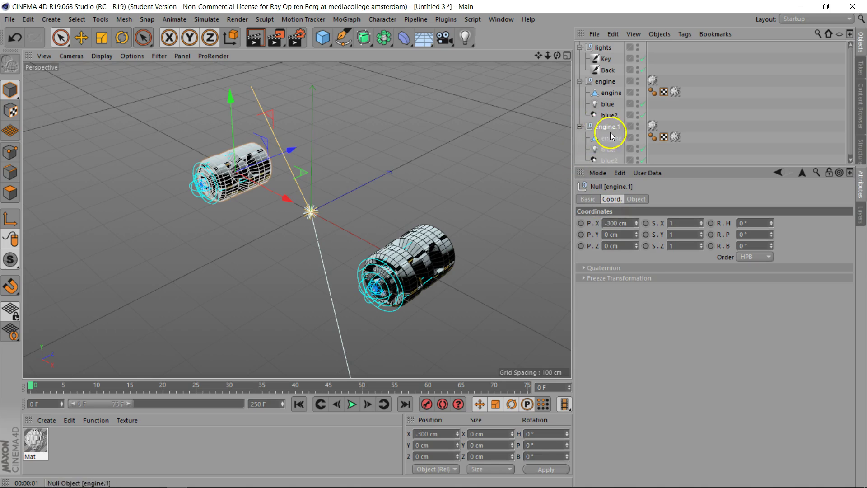
# - Collapse both engine groups in the object hierarchy and clear the selection
pyautogui.click(385, 48)
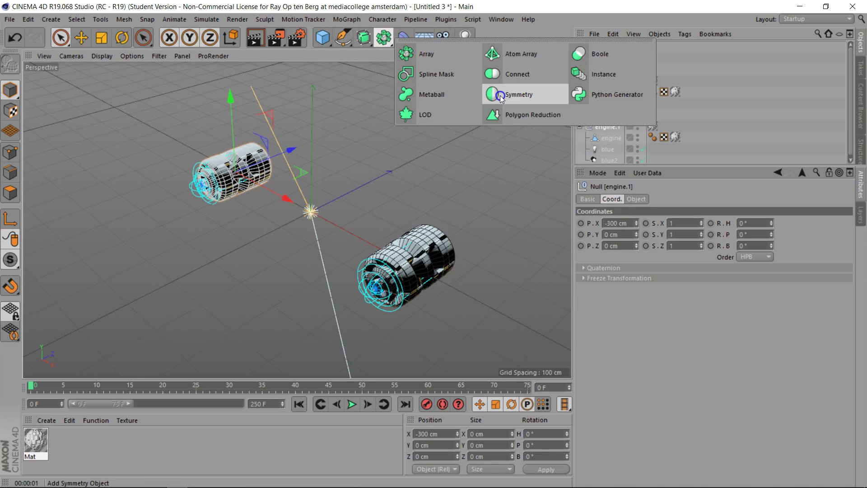
pyautogui.moveTo(511, 94); pyautogui.dragTo(557, 17)
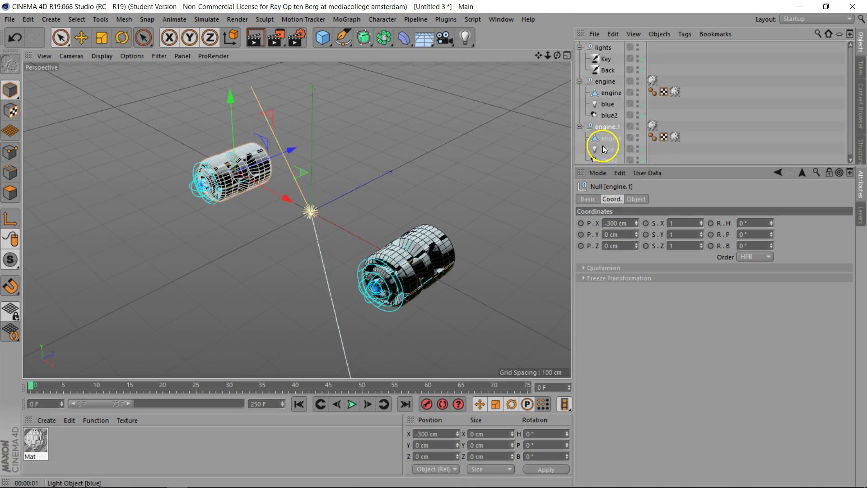
pyautogui.click(579, 126)
pyautogui.click(578, 82)
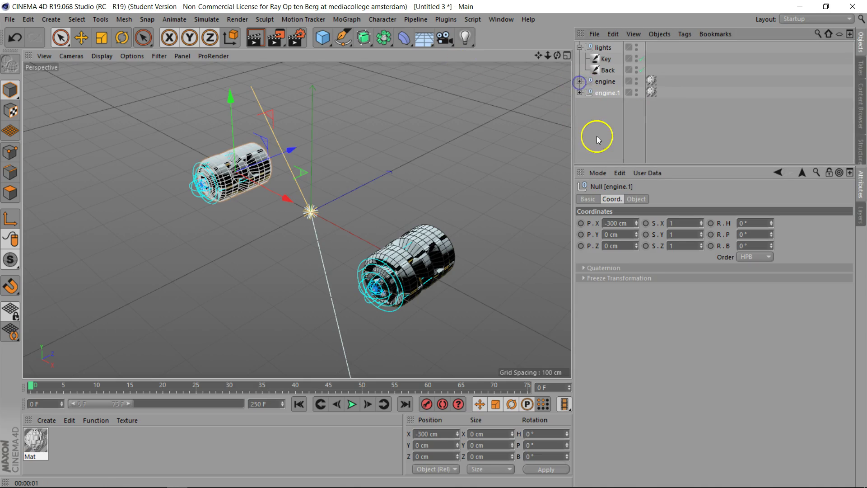
pyautogui.click(598, 125)
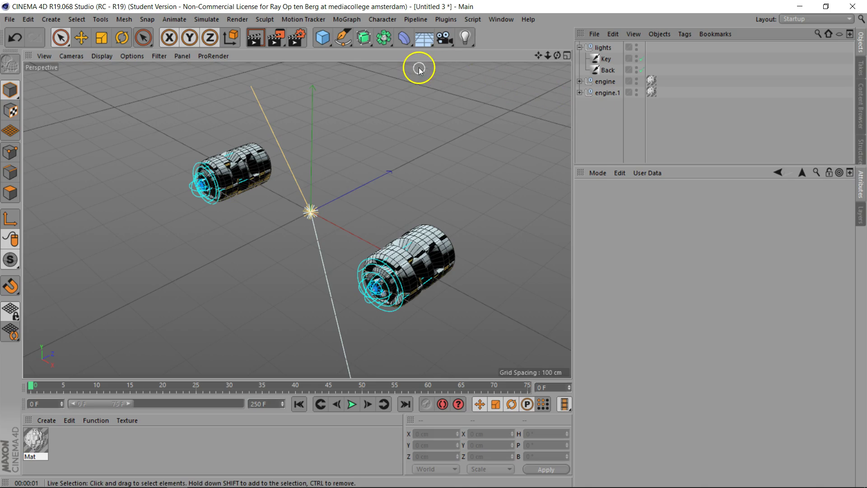
# - Add a Tube primitive between the two engines and set its orientation to +Z
pyautogui.click(320, 39)
pyautogui.click(535, 94)
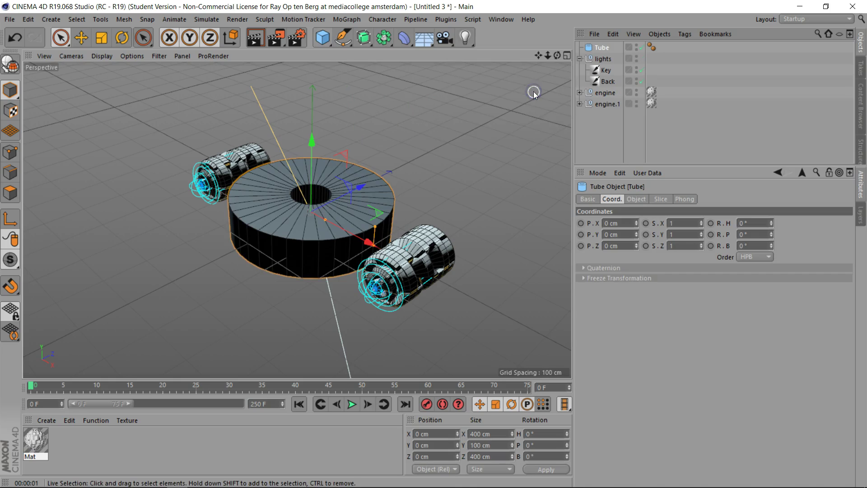
pyautogui.click(637, 199)
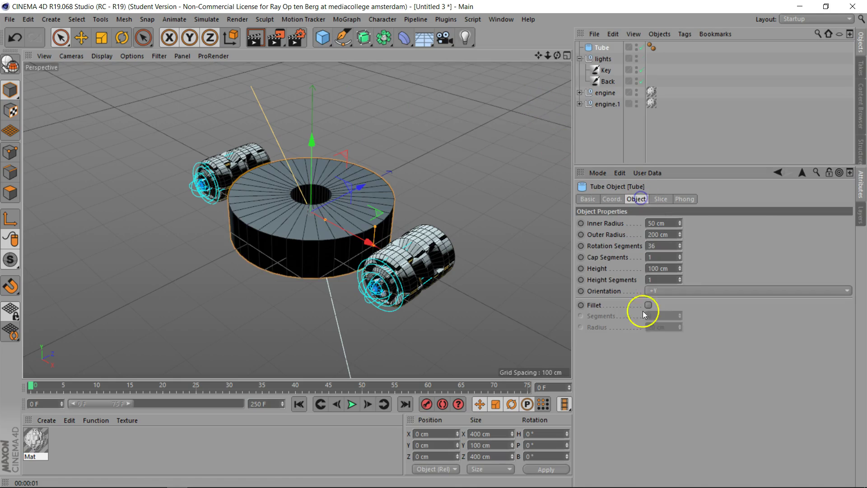
pyautogui.click(686, 291)
pyautogui.click(658, 346)
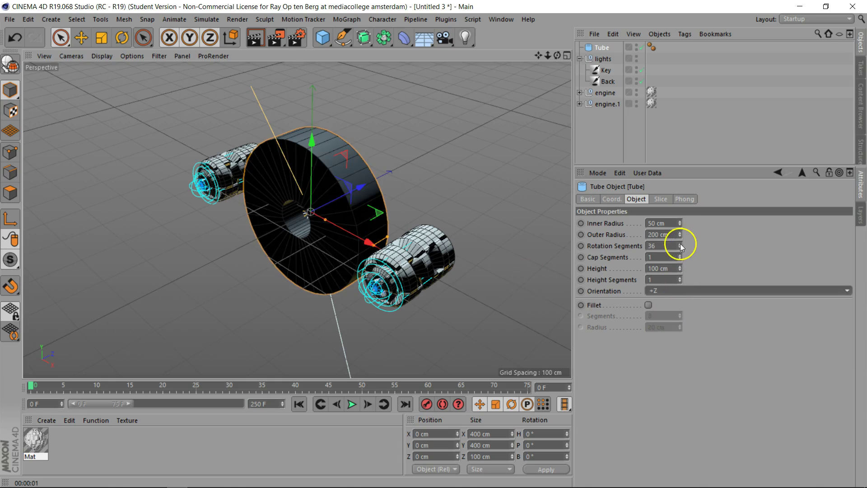
# - Set the tube's outer radius to 85 cm, its height to 451 cm and its height segments to 12
pyautogui.moveTo(680, 235); pyautogui.dragTo(679, 235)
pyautogui.moveTo(680, 269)
pyautogui.mouseDown()
pyautogui.moveTo(700, 229)
pyautogui.moveTo(680, 269)
pyautogui.mouseUp()
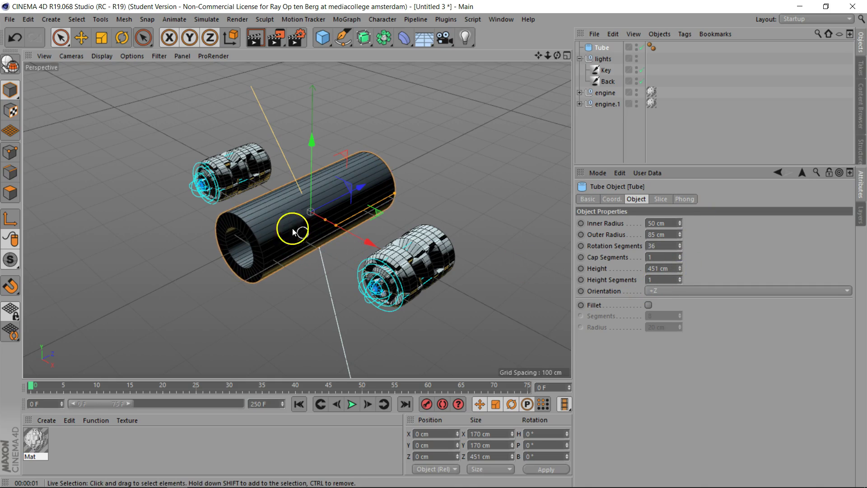
pyautogui.click(666, 280)
pyautogui.press('Return')
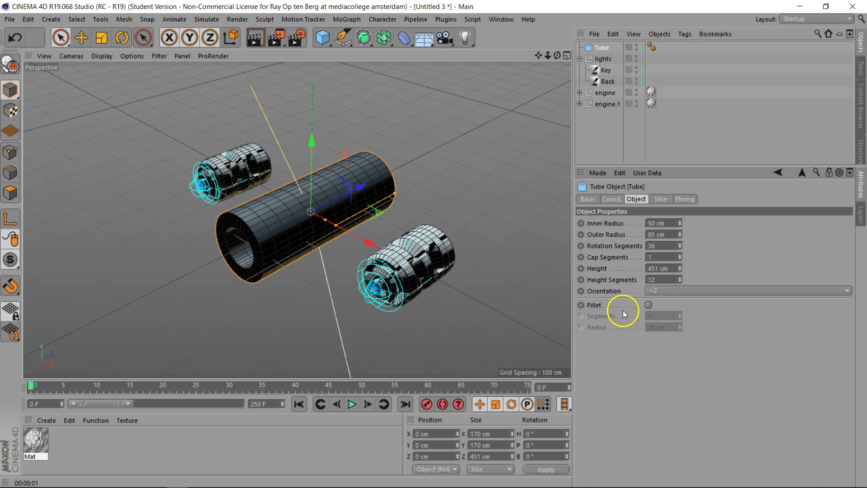
# - Enable the tube's fillet with a radius of 8 cm and 5 segments
pyautogui.click(648, 305)
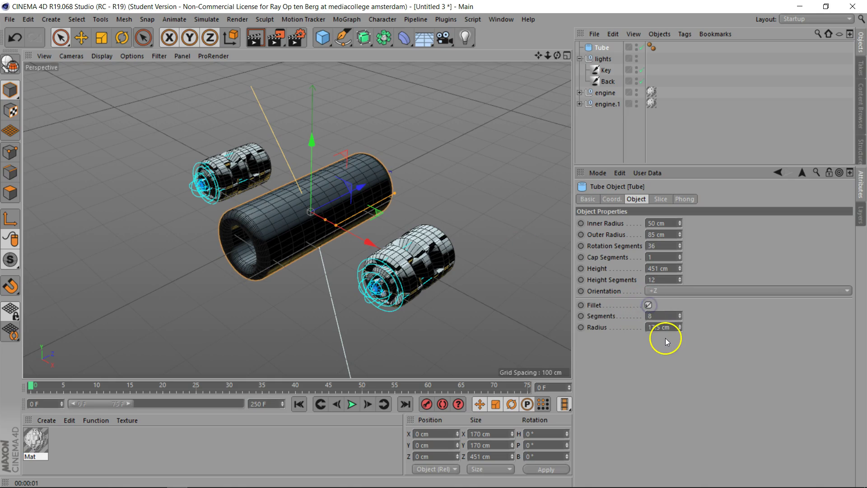
pyautogui.click(670, 327)
pyautogui.press('Return')
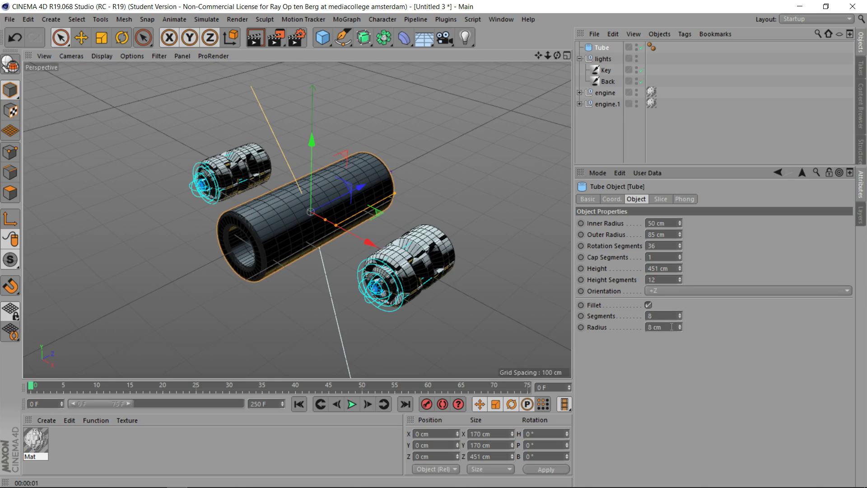
pyautogui.click(667, 319)
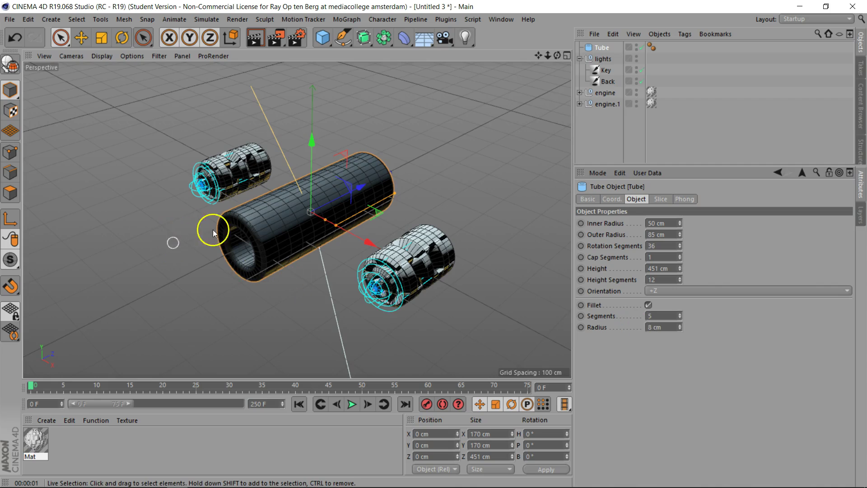
# - Set the tube's inner radius to 62 cm and rename the tube object to cabin
pyautogui.scroll(5, 213, 230)
pyautogui.scroll(2, 240, 243)
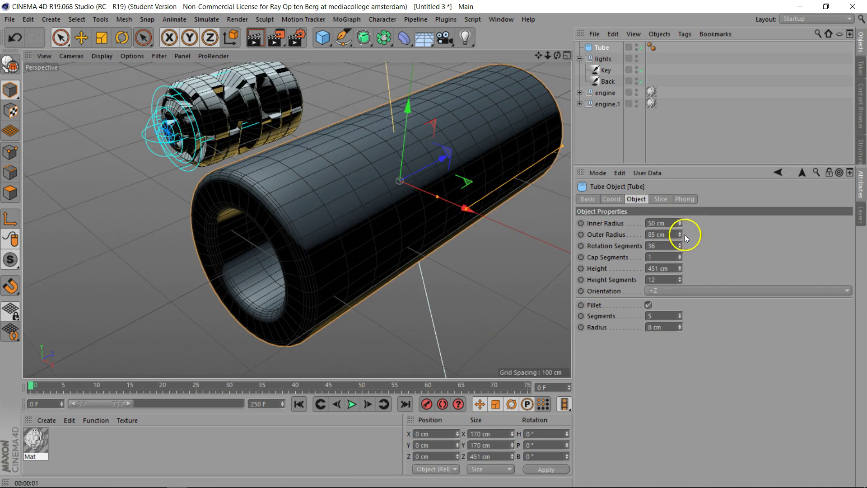
pyautogui.moveTo(681, 224); pyautogui.dragTo(681, 224)
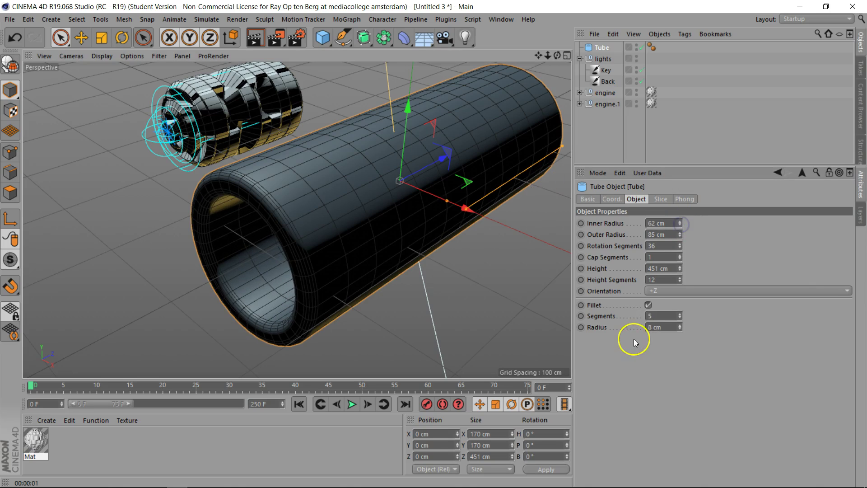
pyautogui.moveTo(548, 55); pyautogui.dragTo(433, 244)
pyautogui.moveTo(557, 55); pyautogui.dragTo(434, 245)
pyautogui.moveTo(297, 219); pyautogui.dragTo(297, 219)
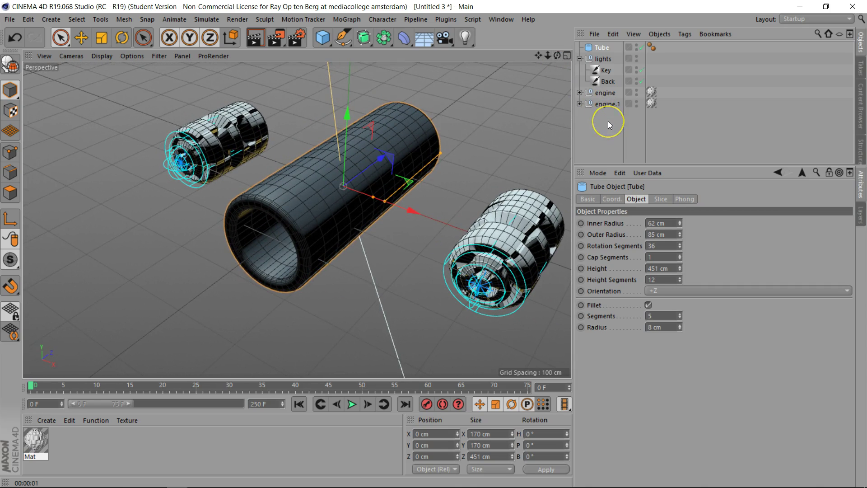
pyautogui.doubleClick(603, 46)
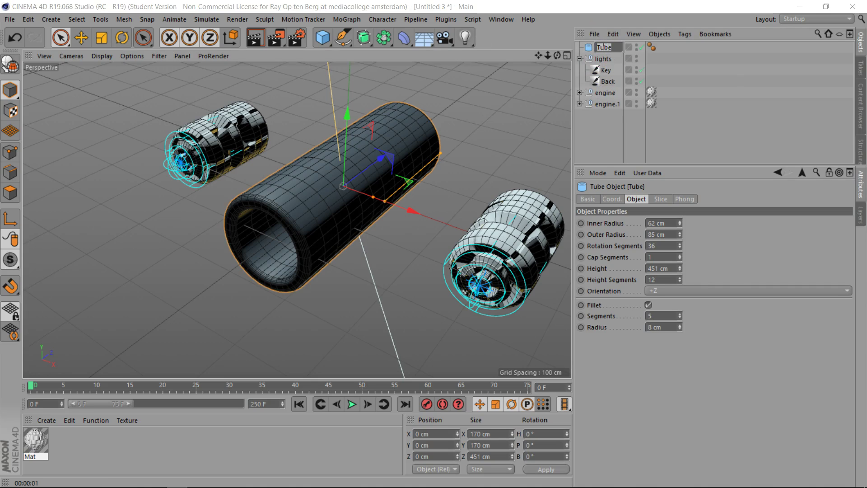
pyautogui.press('Return')
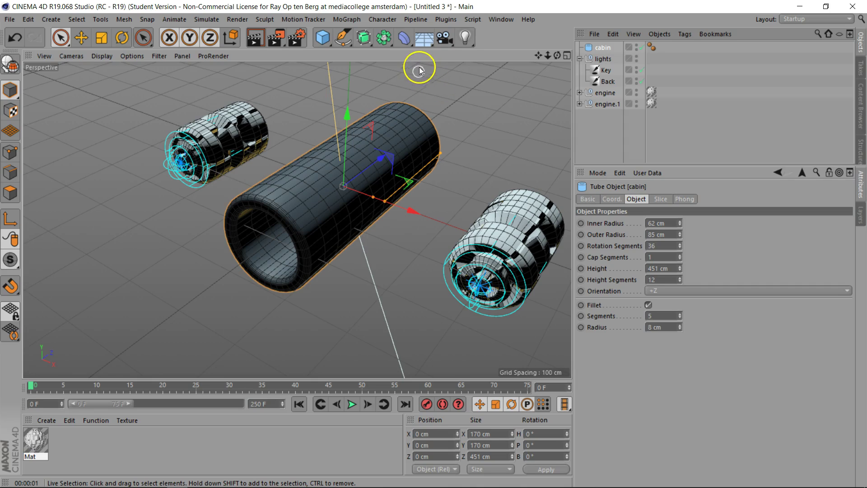
# - Add a Taper deformer and set its strength to 49 %
pyautogui.click(405, 39)
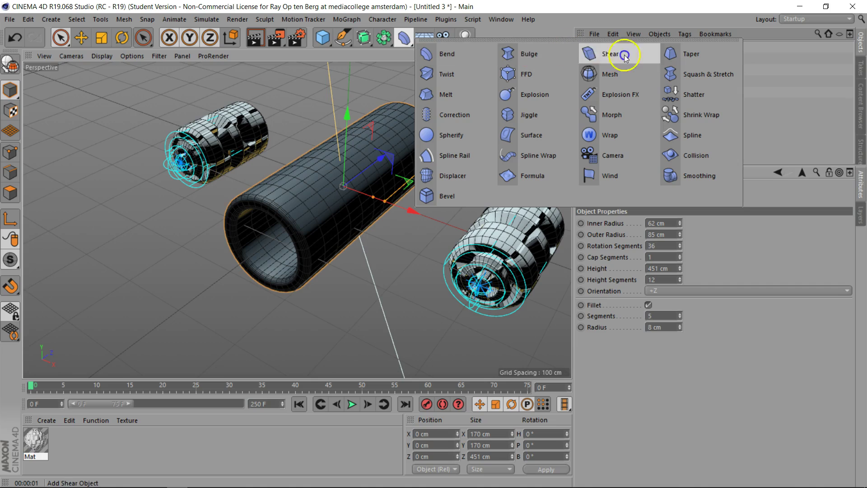
pyautogui.click(674, 60)
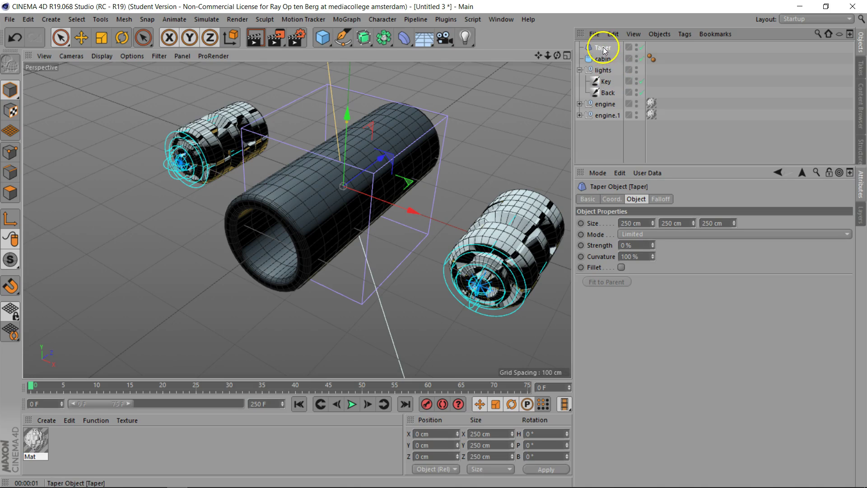
pyautogui.moveTo(653, 246)
pyautogui.mouseDown()
pyautogui.moveTo(653, 236)
pyautogui.moveTo(653, 244)
pyautogui.mouseUp()
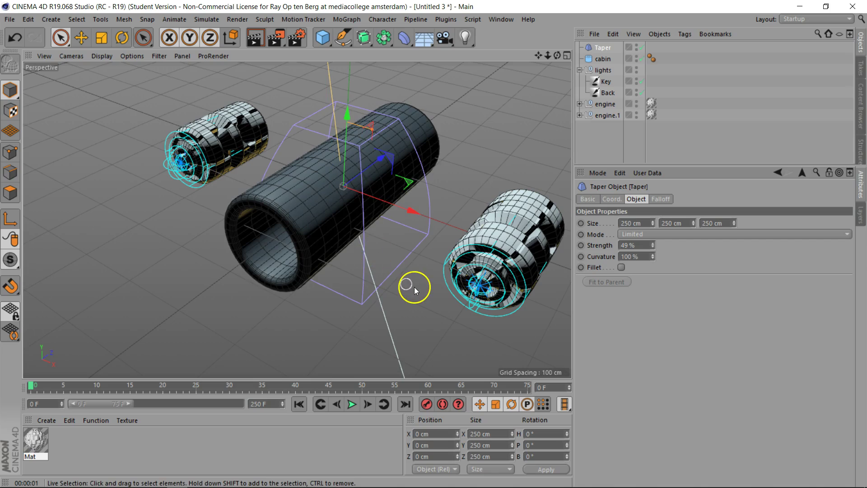
# - Set the Taper deformer's pitch rotation to 90° and make it a child of the cabin
pyautogui.click(611, 199)
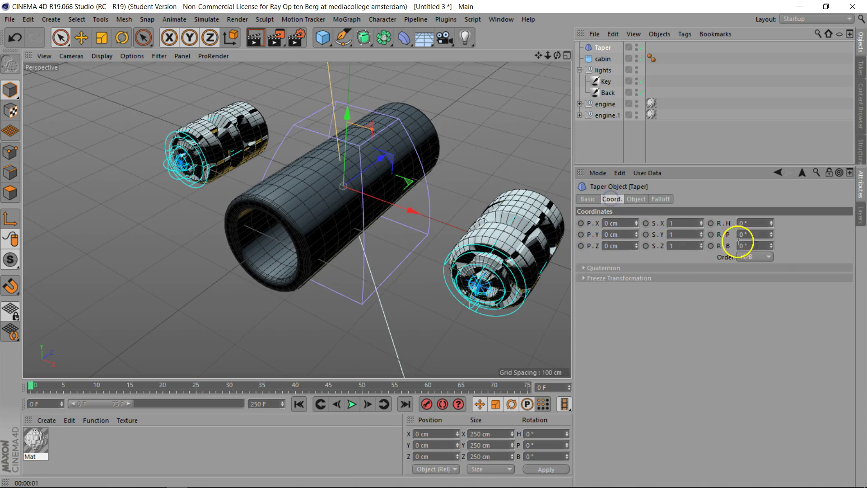
pyautogui.click(771, 237)
pyautogui.moveTo(772, 237); pyautogui.dragTo(771, 235)
pyautogui.click(749, 235)
pyautogui.press('Return')
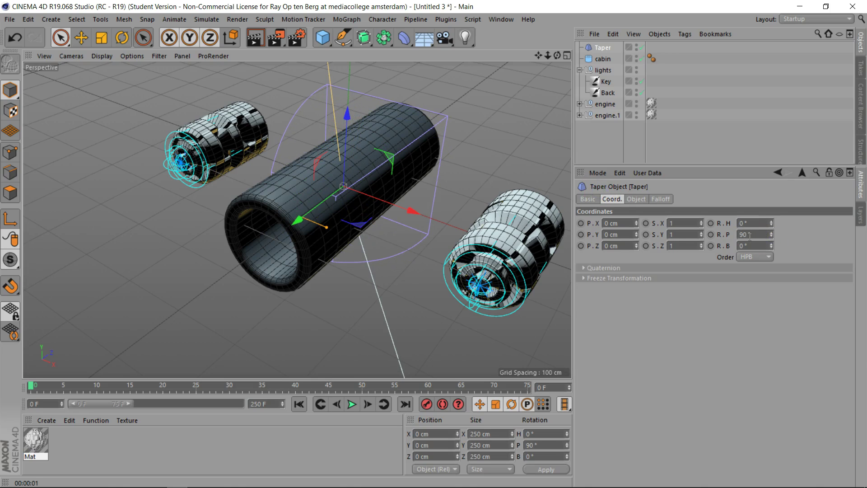
pyautogui.moveTo(602, 47); pyautogui.dragTo(605, 58)
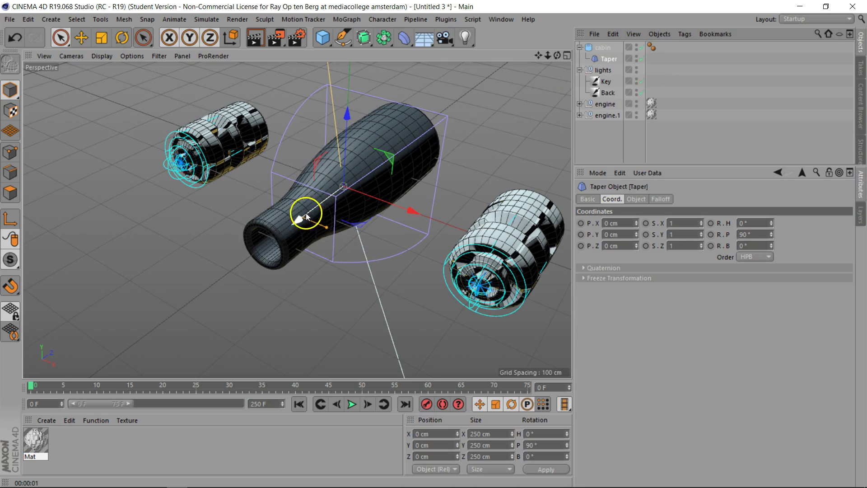
# - Move the Taper deformer along Z to about -105 cm and hide its cage in the viewport
pyautogui.moveTo(299, 219); pyautogui.dragTo(265, 251)
pyautogui.moveTo(265, 256); pyautogui.dragTo(263, 256)
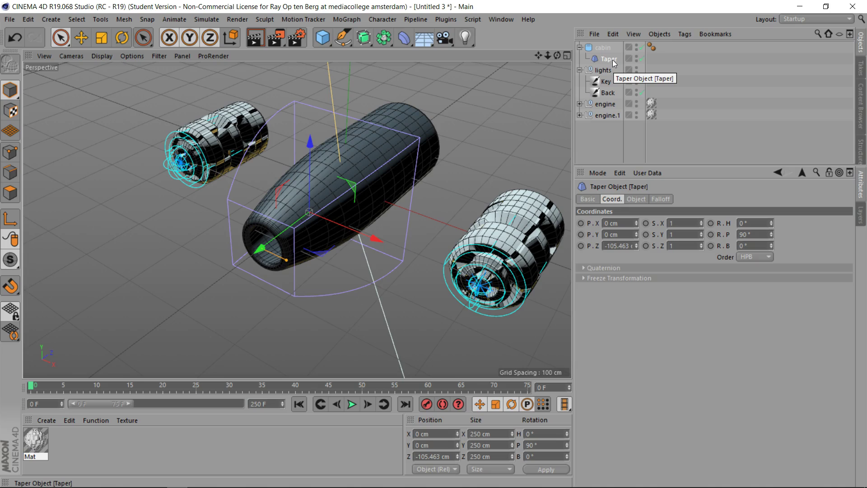
pyautogui.click(636, 56)
pyautogui.click(636, 56)
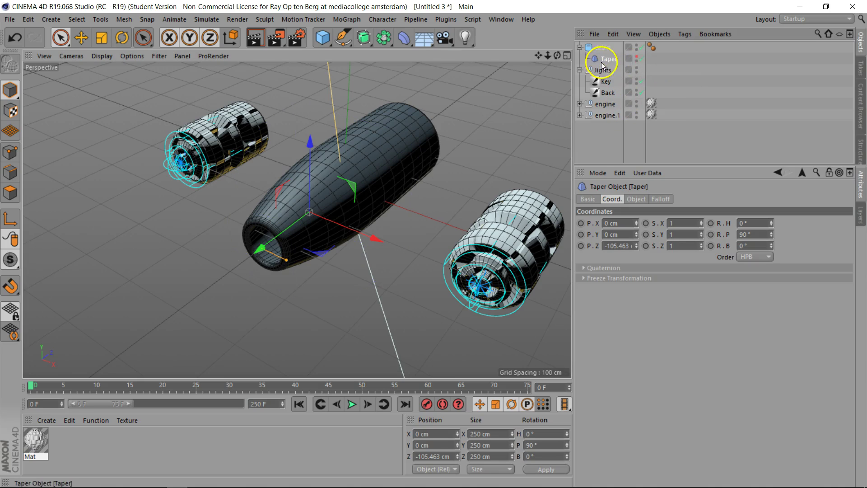
# - Add an FFD deformer, nest it under the cabin below the Taper, and fit it to its parent
pyautogui.click(403, 38)
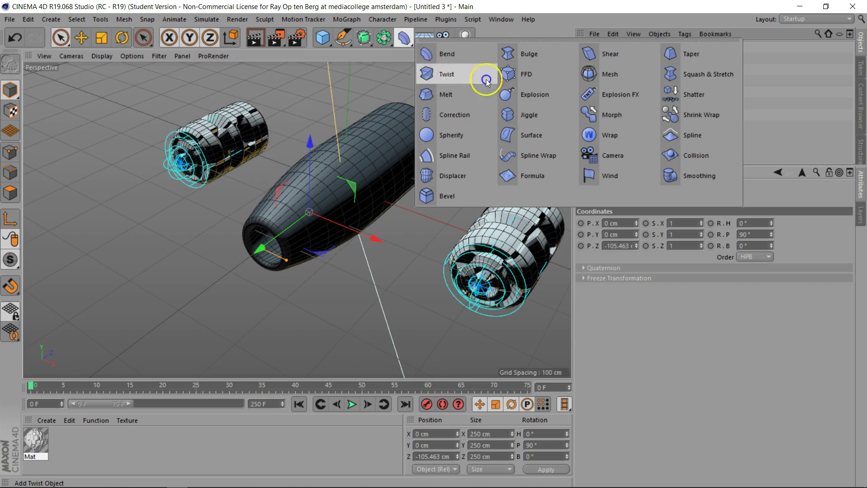
pyautogui.click(512, 79)
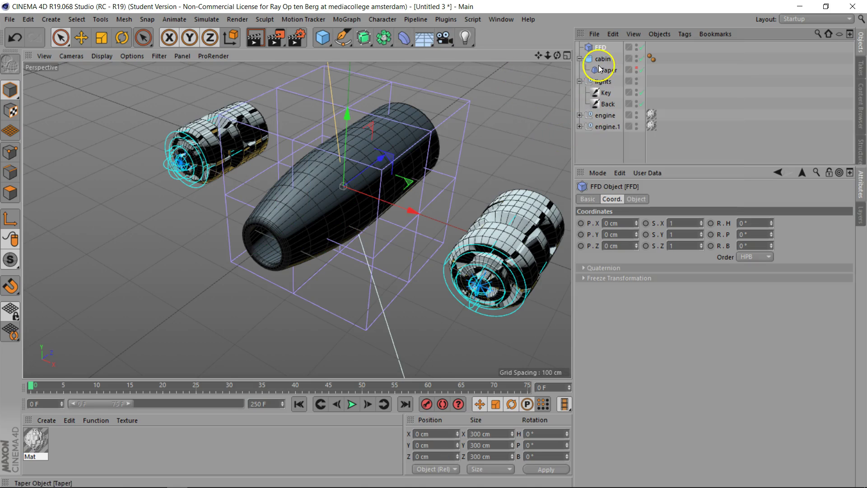
pyautogui.moveTo(600, 47); pyautogui.dragTo(612, 72)
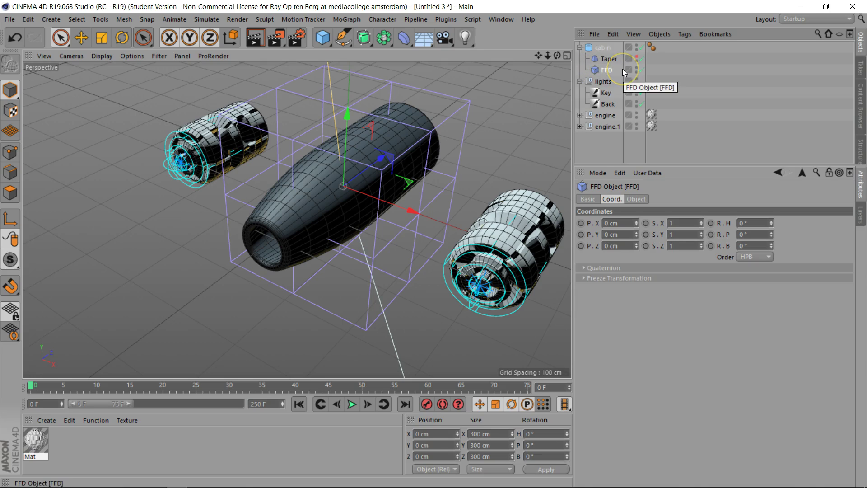
pyautogui.click(637, 199)
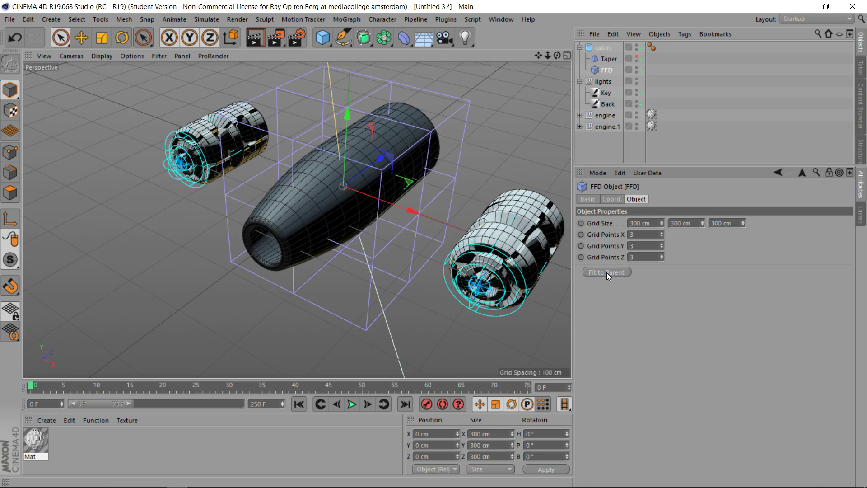
pyautogui.click(606, 272)
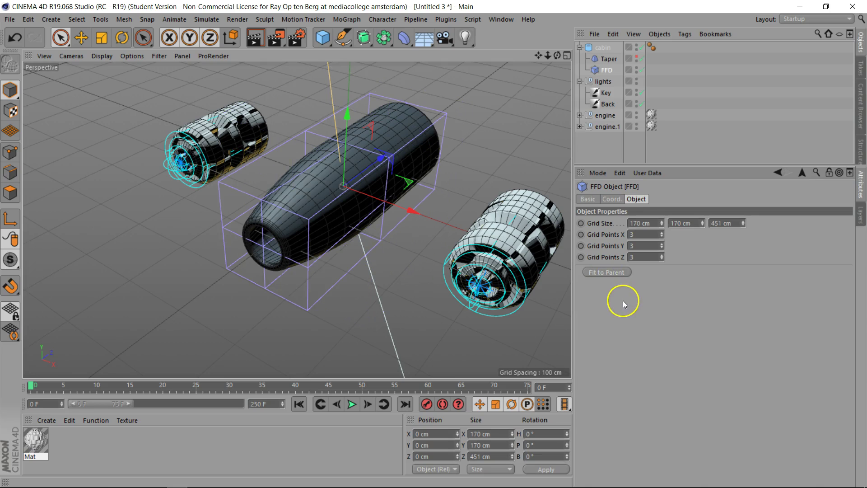
# - Set the FFD grid size to 172 × 172 × 453 cm and its Z grid points to 6
pyautogui.click(662, 221)
pyautogui.click(662, 221)
pyautogui.click(702, 222)
pyautogui.click(702, 222)
pyautogui.click(743, 221)
pyautogui.click(743, 221)
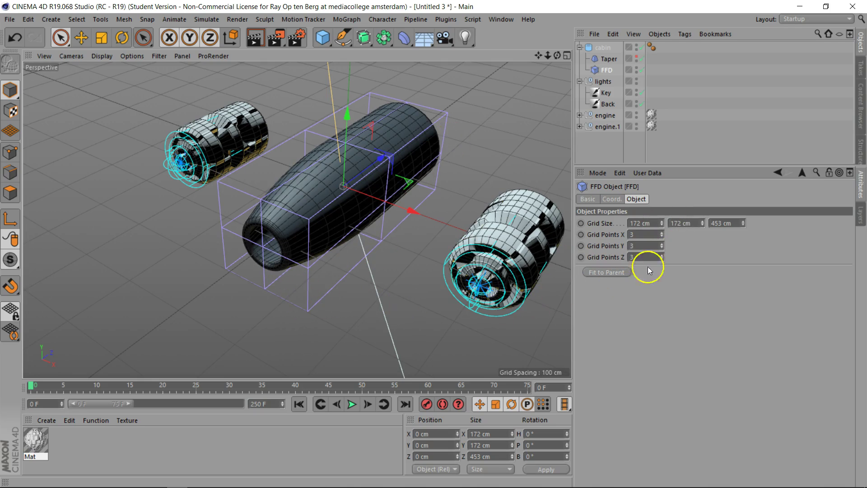
pyautogui.click(662, 255)
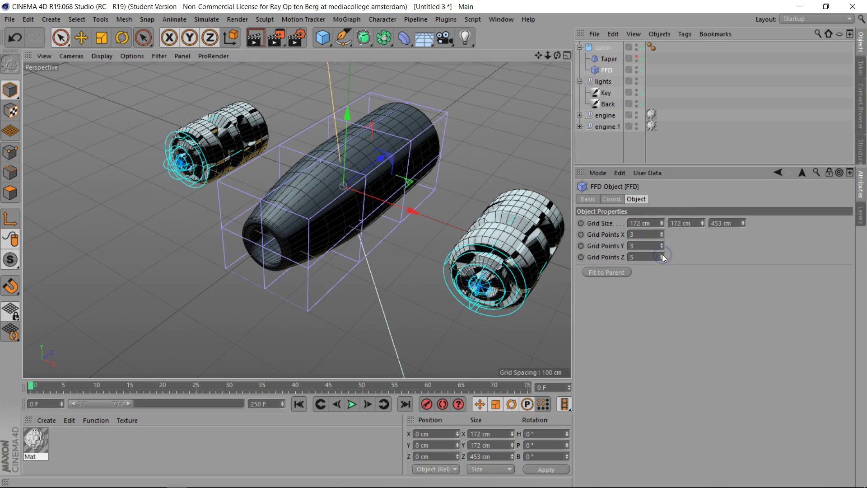
pyautogui.click(662, 255)
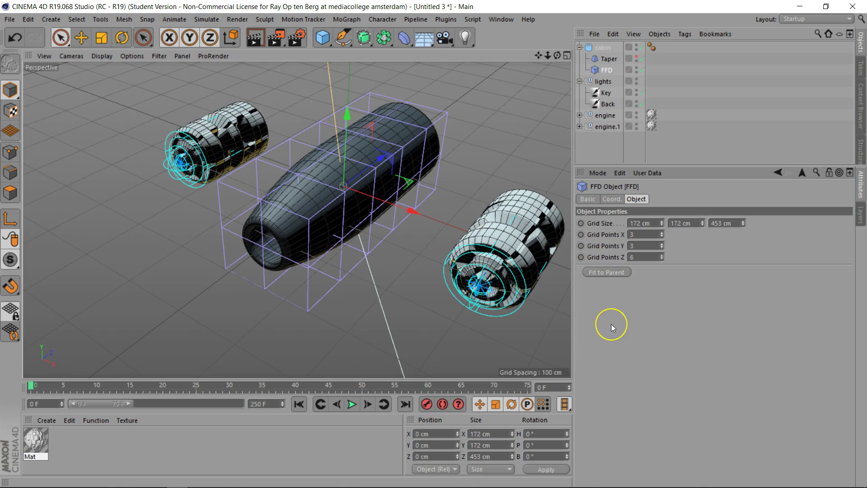
# - Select all FFD cage points at the cabin's narrow front end with Rectangle Selection in the side view
pyautogui.press('F3')
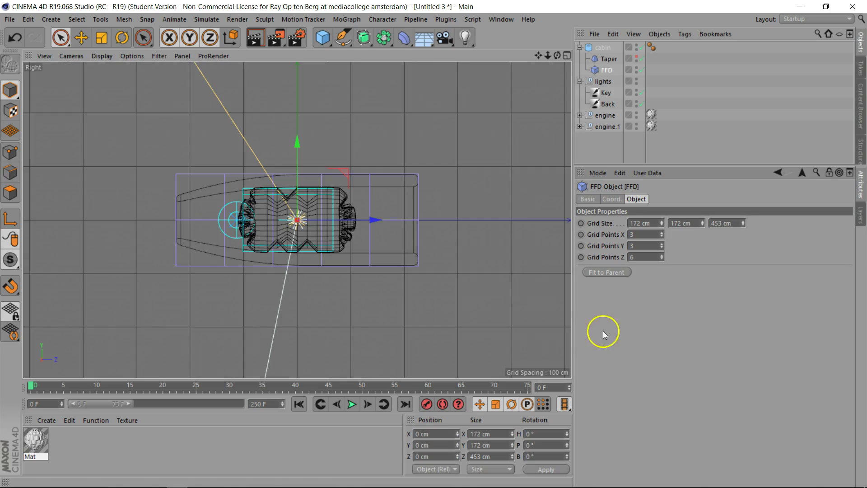
pyautogui.click(62, 36)
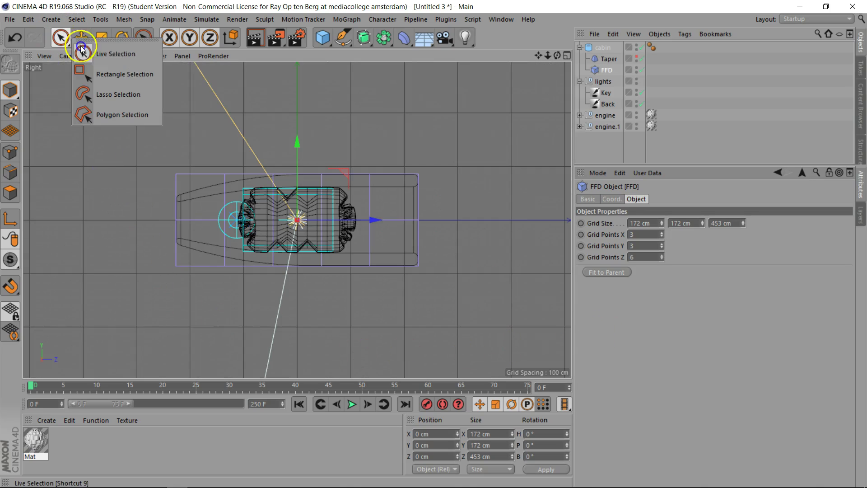
pyautogui.click(111, 74)
pyautogui.click(6, 121)
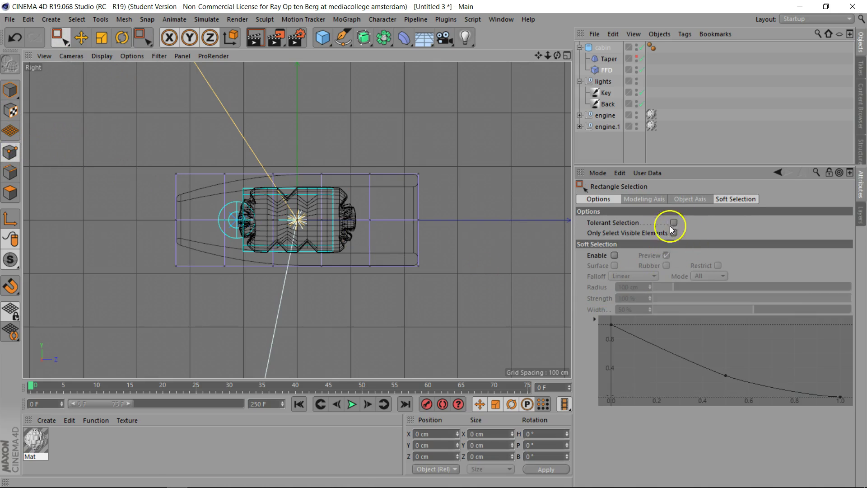
pyautogui.moveTo(153, 136); pyautogui.dragTo(196, 326)
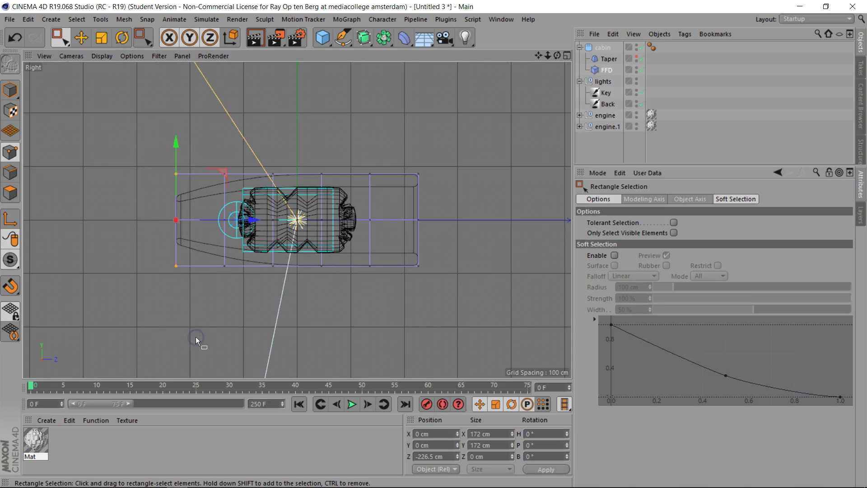
pyautogui.press('F1')
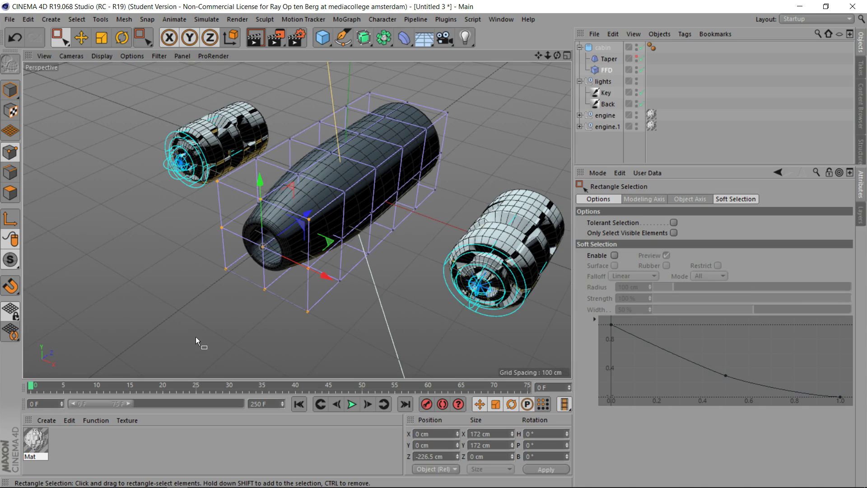
# - Scale the selected front FFD points to about 98 cm high and 232 cm wide
pyautogui.press('t')
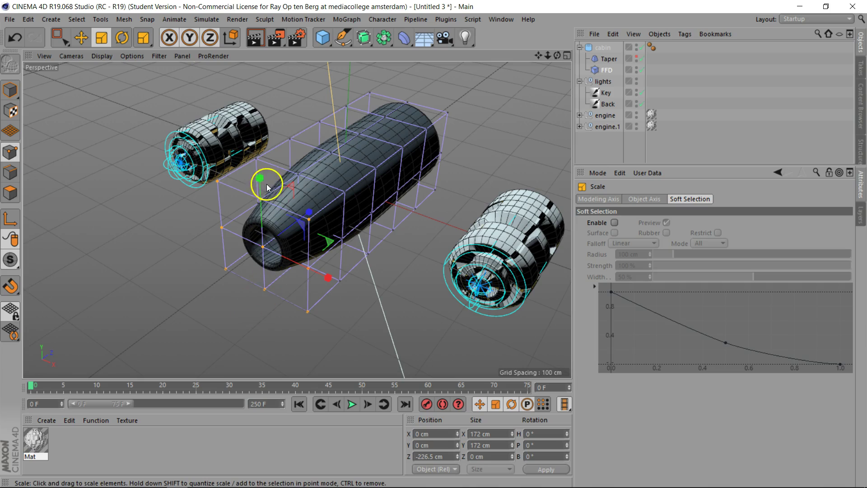
pyautogui.moveTo(258, 176); pyautogui.dragTo(265, 208)
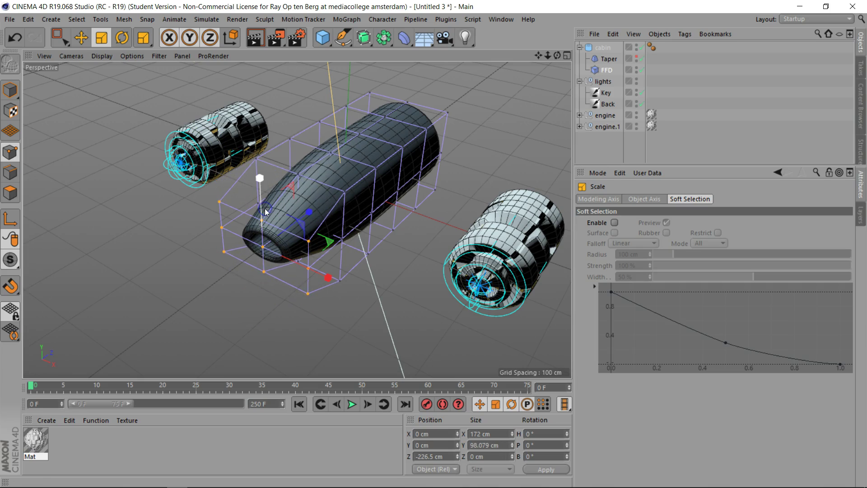
pyautogui.click(325, 267)
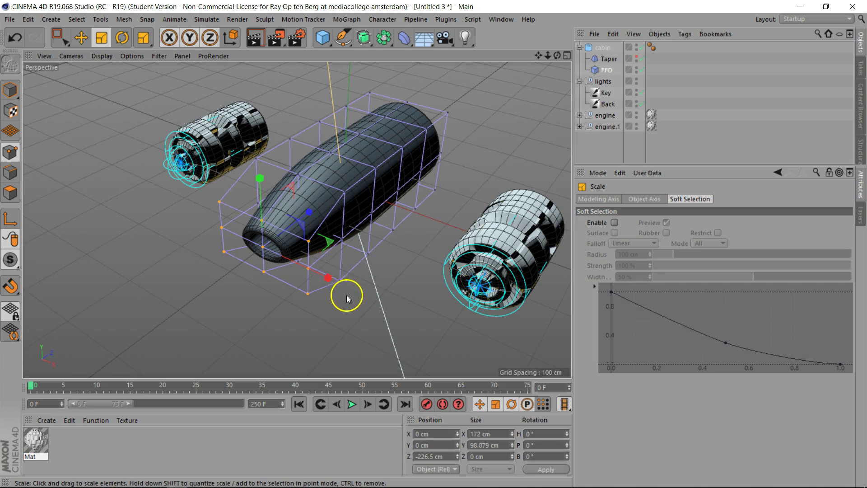
pyautogui.moveTo(328, 279); pyautogui.dragTo(357, 291)
# - Move two upper middle FFD points vertically, the one at Z 135.9 cm to about Y 122 cm and the one at Z 45.3 cm to Y 28 cm
pyautogui.moveTo(557, 55); pyautogui.dragTo(433, 245)
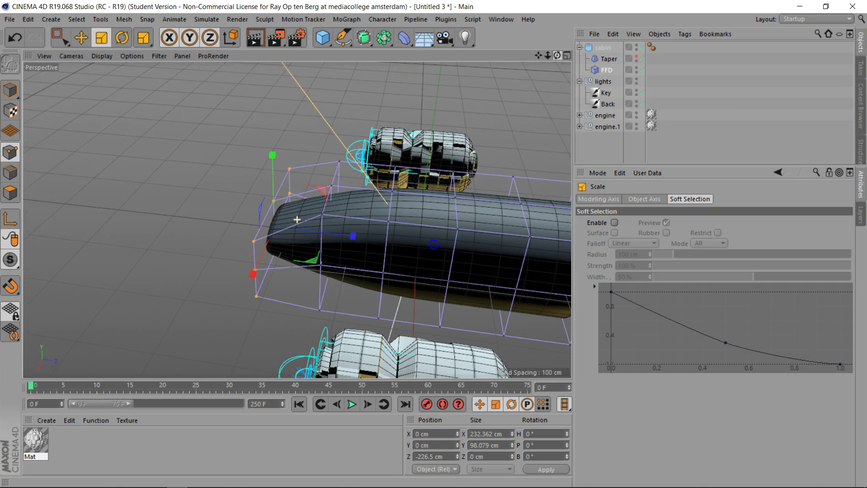
pyautogui.moveTo(52, 39); pyautogui.dragTo(82, 54)
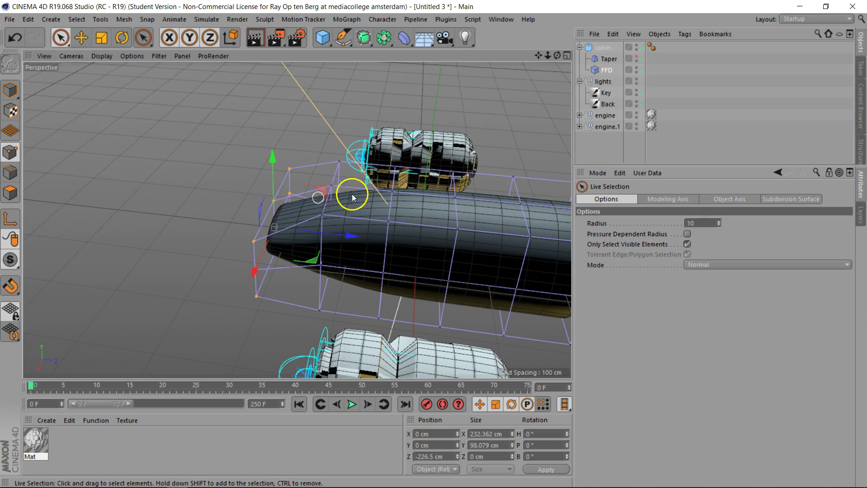
pyautogui.click(522, 206)
pyautogui.moveTo(528, 155); pyautogui.dragTo(535, 105)
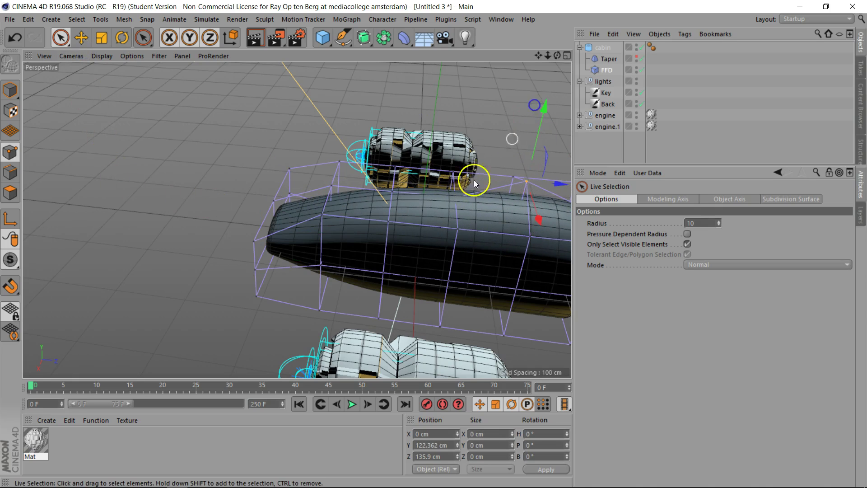
pyautogui.click(453, 201)
pyautogui.moveTo(469, 128); pyautogui.dragTo(465, 161)
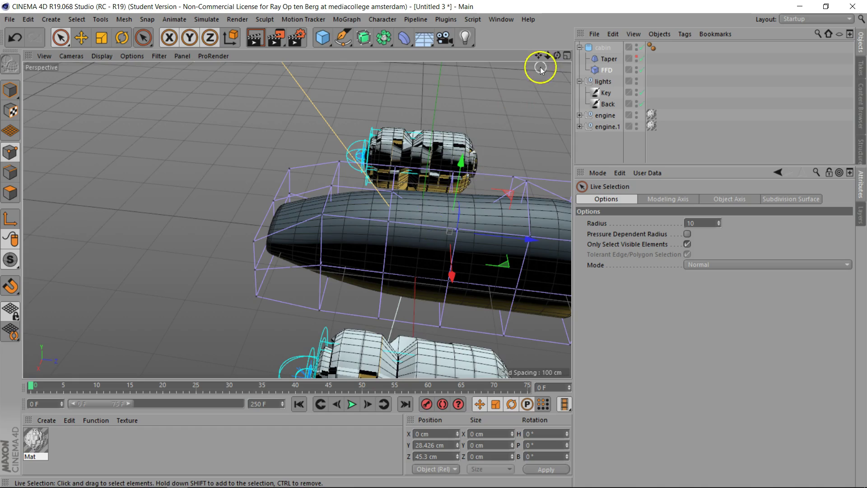
# - Select the three lowest FFD points at the cabin's rear opening and raise them to about Y -48 cm
pyautogui.moveTo(557, 56); pyautogui.dragTo(346, 195)
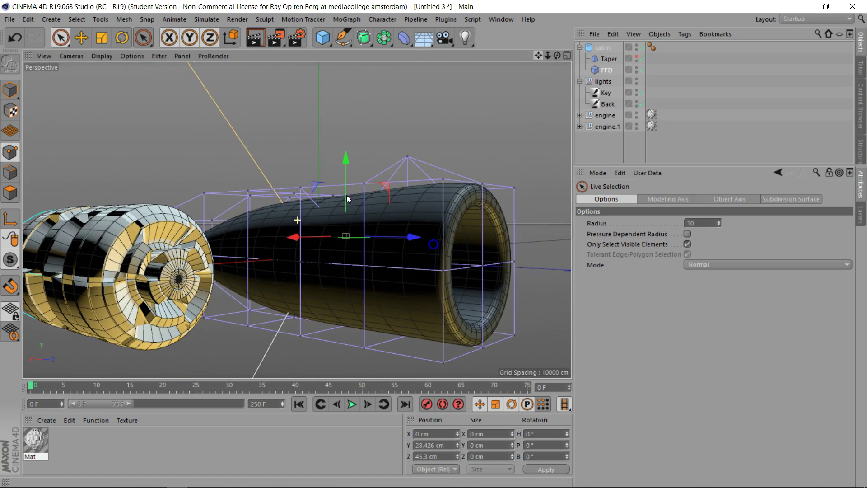
pyautogui.click(442, 363)
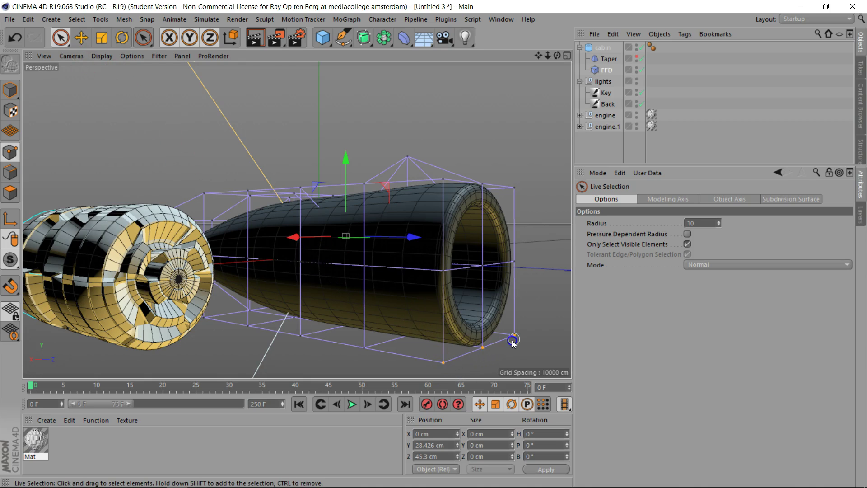
pyautogui.moveTo(481, 270); pyautogui.dragTo(484, 238)
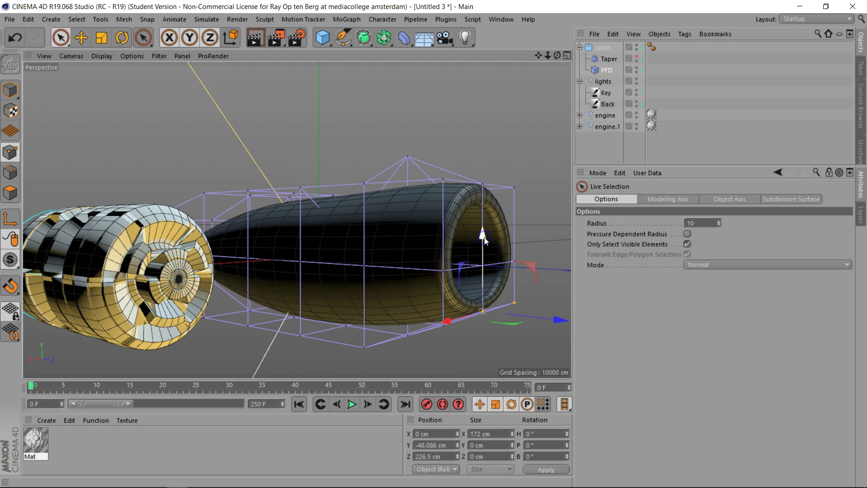
# - Hide the FFD deformer's cage in the viewport
pyautogui.moveTo(557, 56); pyautogui.dragTo(478, 59)
pyautogui.moveTo(434, 245)
pyautogui.mouseDown()
pyautogui.moveTo(456, 250)
pyautogui.moveTo(438, 245)
pyautogui.moveTo(451, 248)
pyautogui.moveTo(557, 56)
pyautogui.moveTo(435, 245)
pyautogui.moveTo(425, 246)
pyautogui.moveTo(558, 59)
pyautogui.moveTo(434, 244)
pyautogui.mouseUp()
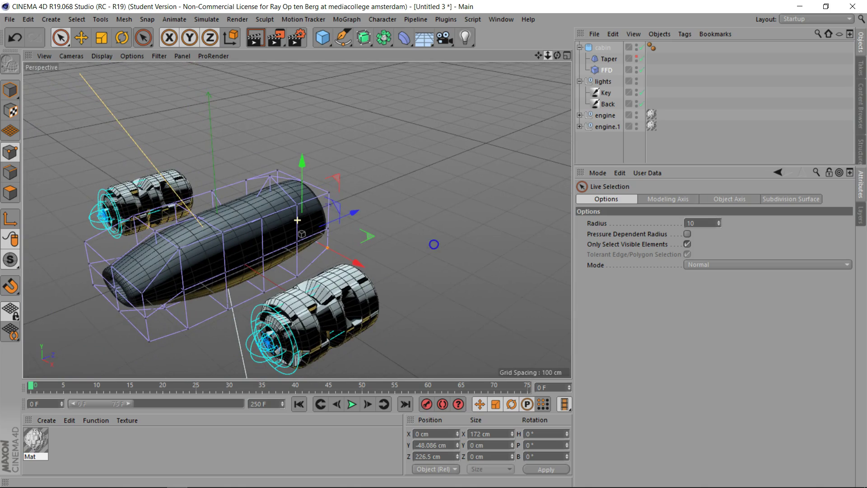
pyautogui.moveTo(538, 55); pyautogui.dragTo(558, 57)
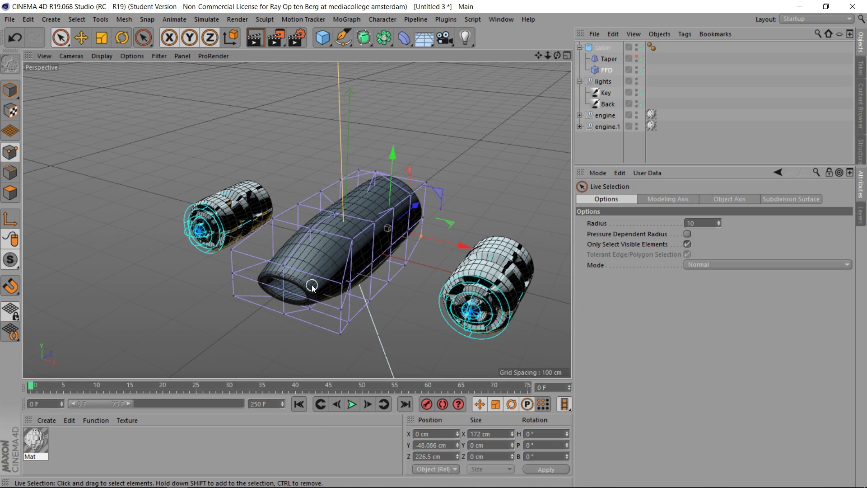
pyautogui.click(636, 67)
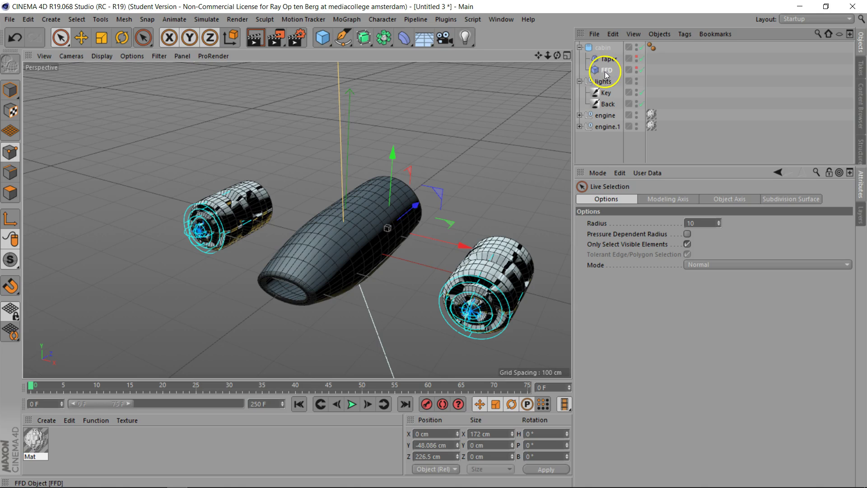
# - Add a Bend deformer and set its strength to 24°
pyautogui.moveTo(607, 58); pyautogui.dragTo(606, 56)
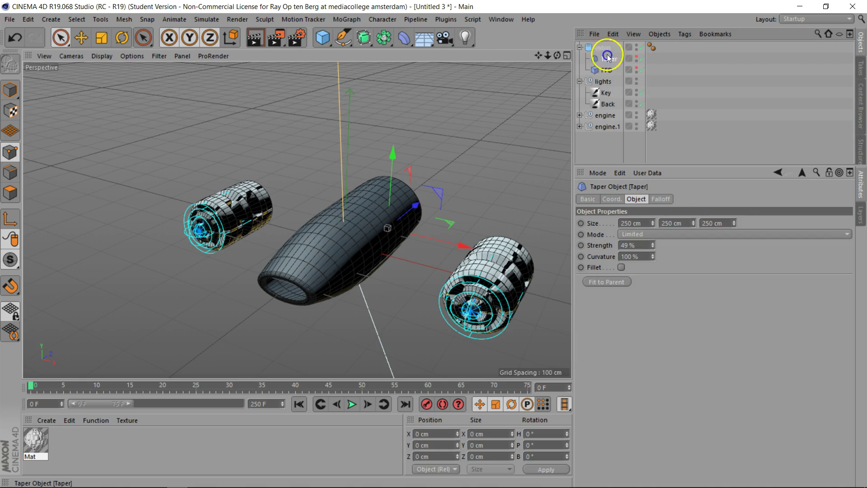
pyautogui.click(404, 41)
pyautogui.click(433, 53)
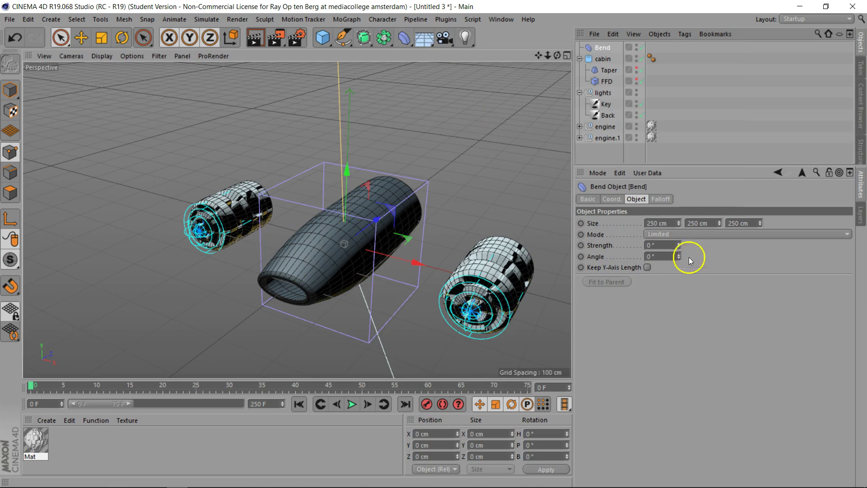
pyautogui.moveTo(680, 244); pyautogui.dragTo(681, 244)
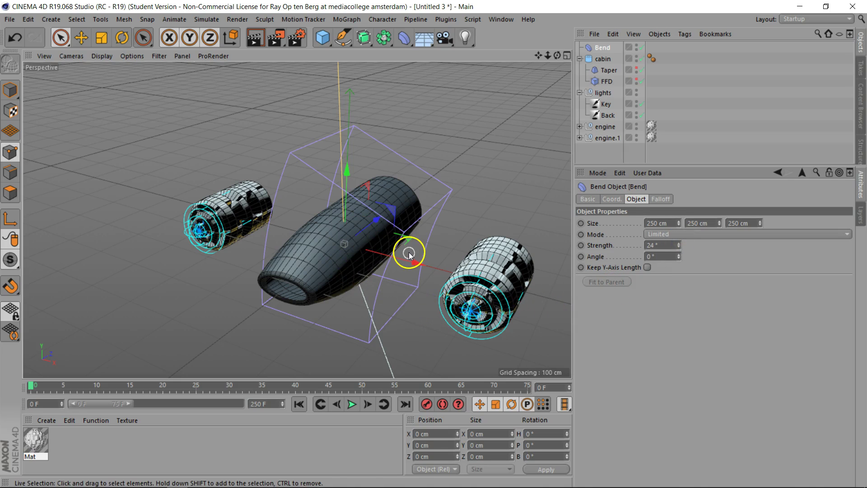
# - Rotate the Bend deformer to line up with the cabin's length and make it a child of the cabin
pyautogui.press('r')
pyautogui.moveTo(372, 258); pyautogui.dragTo(288, 259)
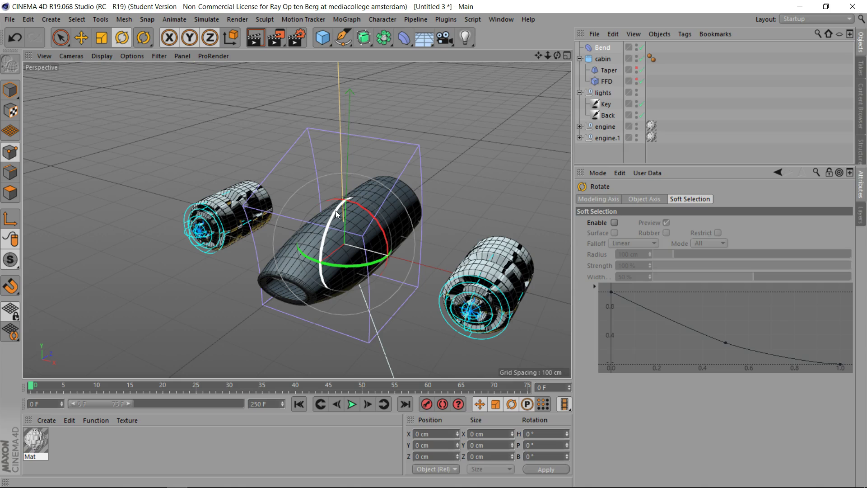
pyautogui.moveTo(336, 214); pyautogui.dragTo(323, 277)
pyautogui.moveTo(603, 48); pyautogui.dragTo(607, 66)
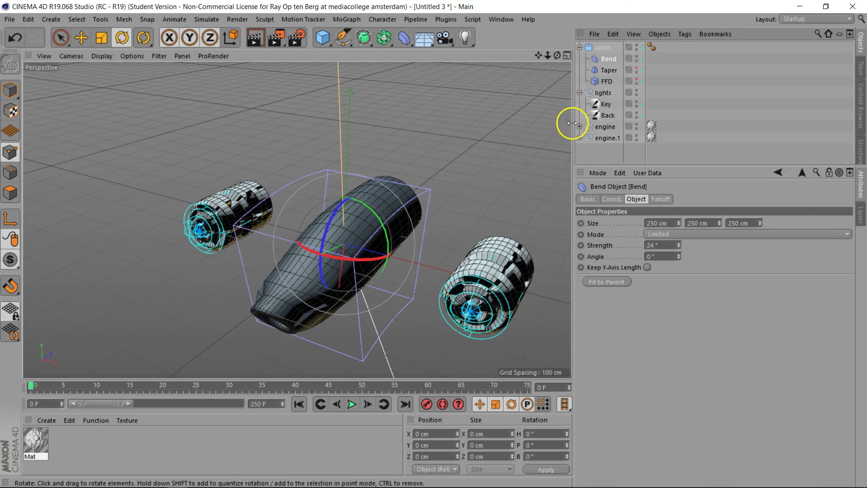
# - Move the Bend deformer below the Taper and FFD in the cabin's deformer order
pyautogui.moveTo(538, 55); pyautogui.dragTo(553, 5)
pyautogui.moveTo(557, 56); pyautogui.dragTo(556, 34)
pyautogui.moveTo(432, 243); pyautogui.dragTo(433, 245)
pyautogui.moveTo(613, 62); pyautogui.dragTo(613, 87)
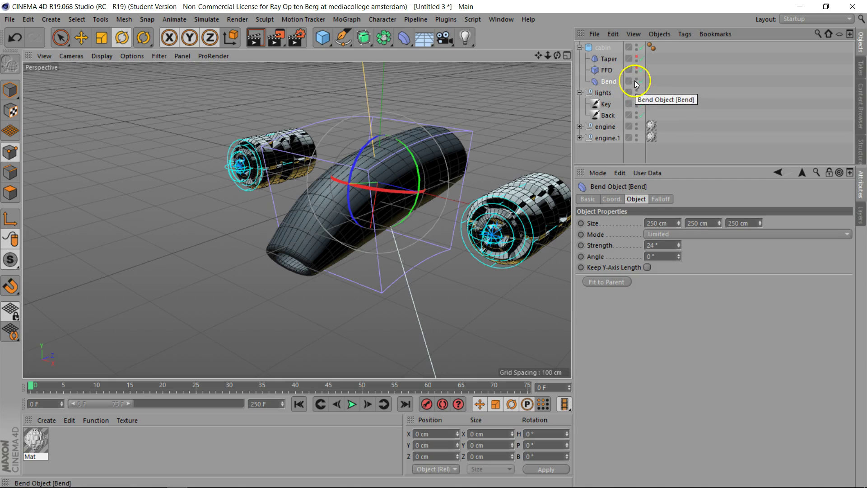
# - Try placing the Taper deformer below the Bend in the cabin's deformer order, and undo the reordering
pyautogui.moveTo(610, 82)
pyautogui.mouseDown()
pyautogui.moveTo(610, 68)
pyautogui.moveTo(610, 86)
pyautogui.mouseUp()
pyautogui.moveTo(557, 55); pyautogui.dragTo(434, 245)
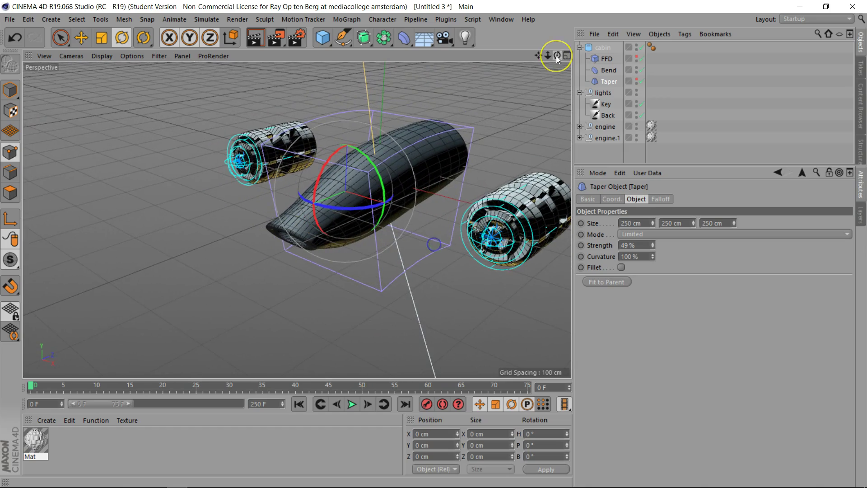
pyautogui.hotkey('ctrl', 'z')
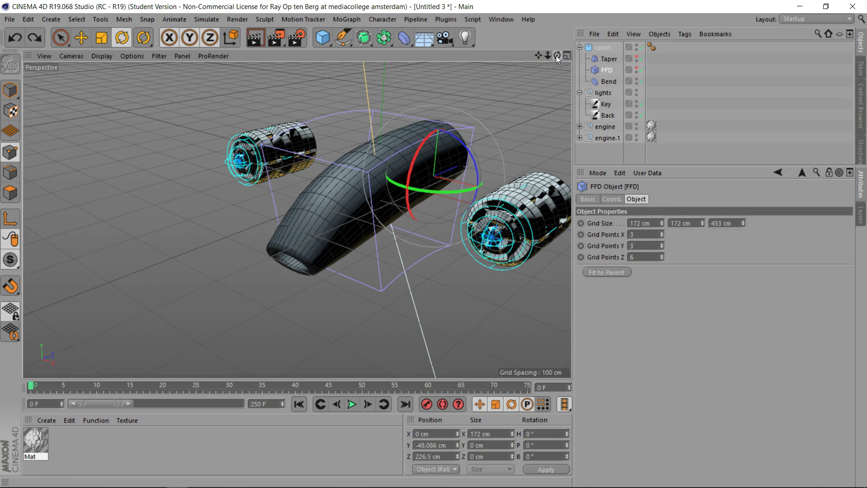
# - Hide the Bend deformer's cage in the viewport
pyautogui.click(638, 80)
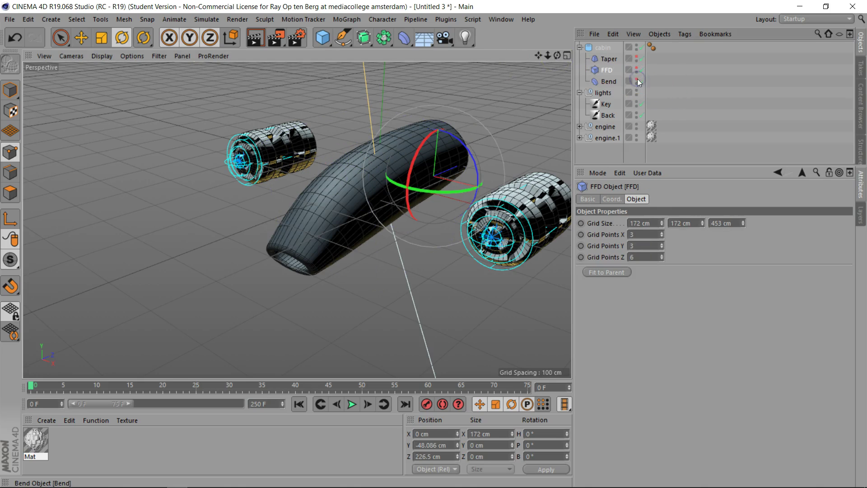